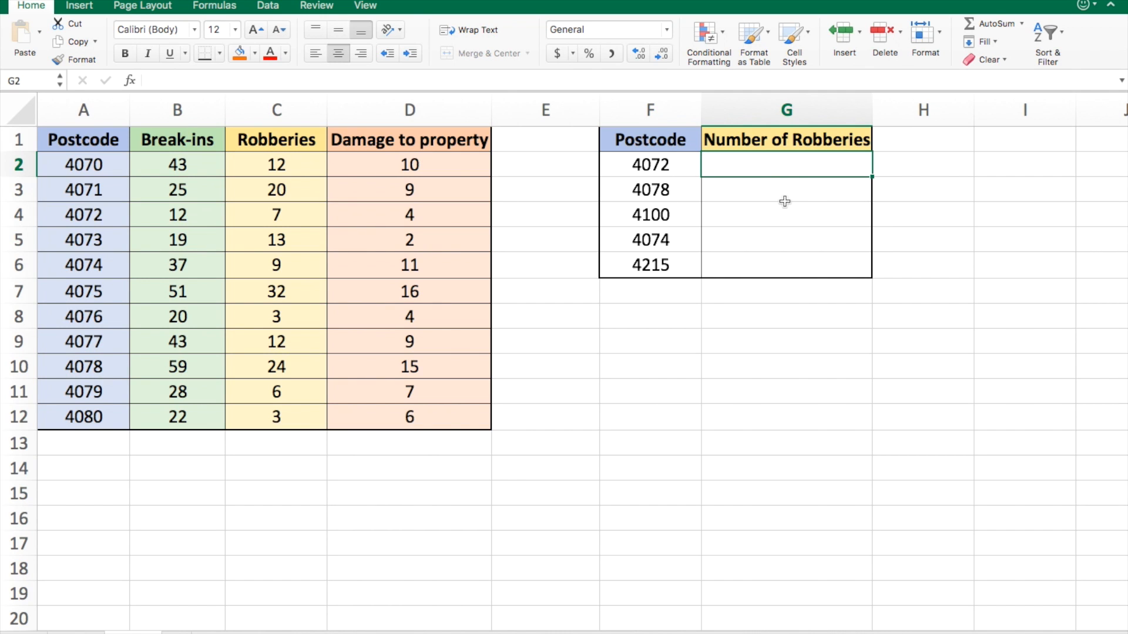
# Start a VLOOKUP formula in G2 with the postcode in F2 as the lookup value
pyautogui.moveTo(675, 145); pyautogui.dragTo(687, 261)
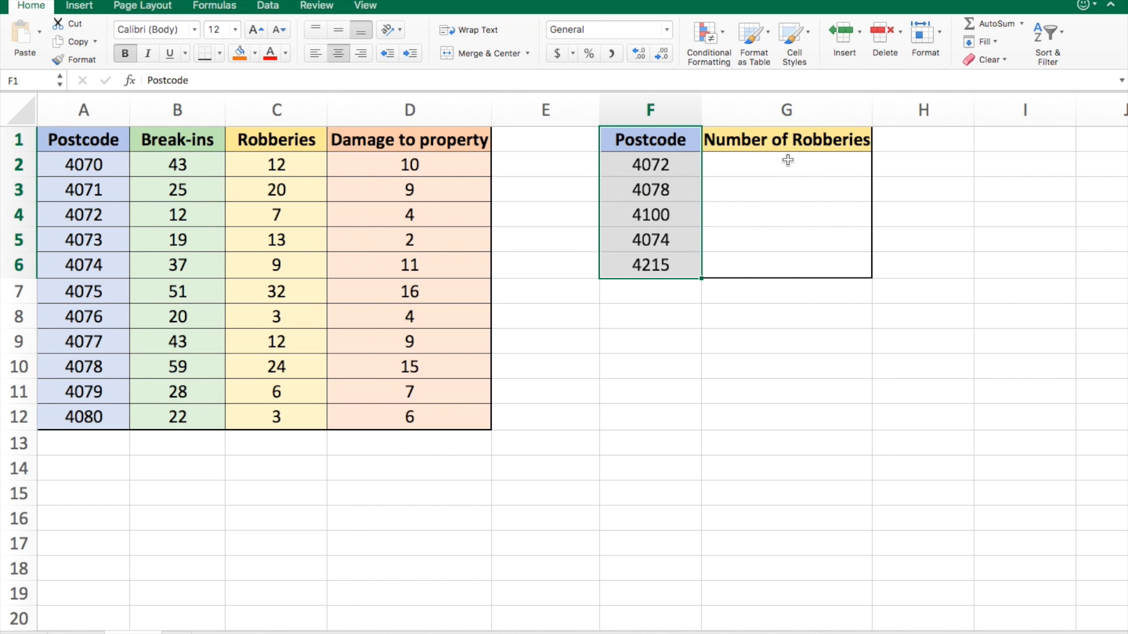
pyautogui.doubleClick(749, 169)
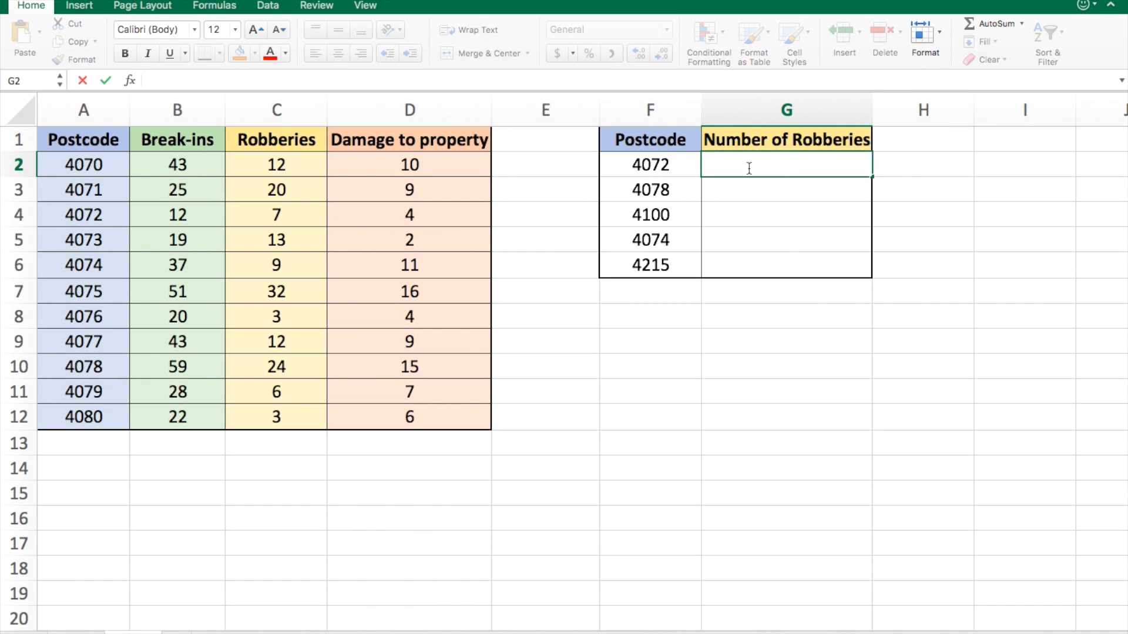
pyautogui.write('=vlookup')
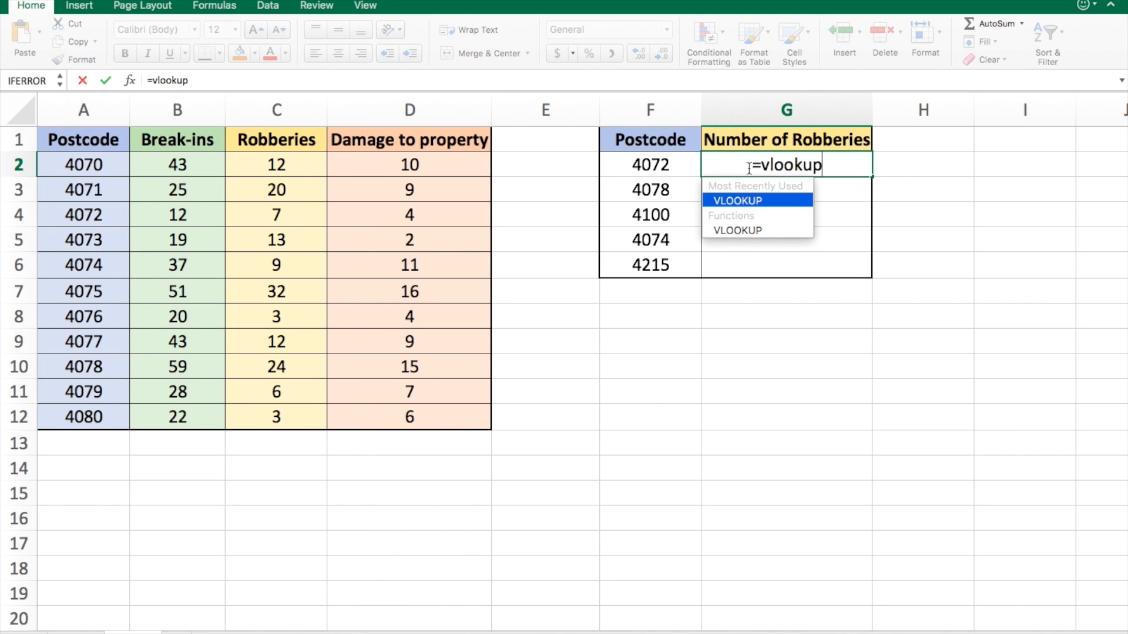
pyautogui.doubleClick(758, 201)
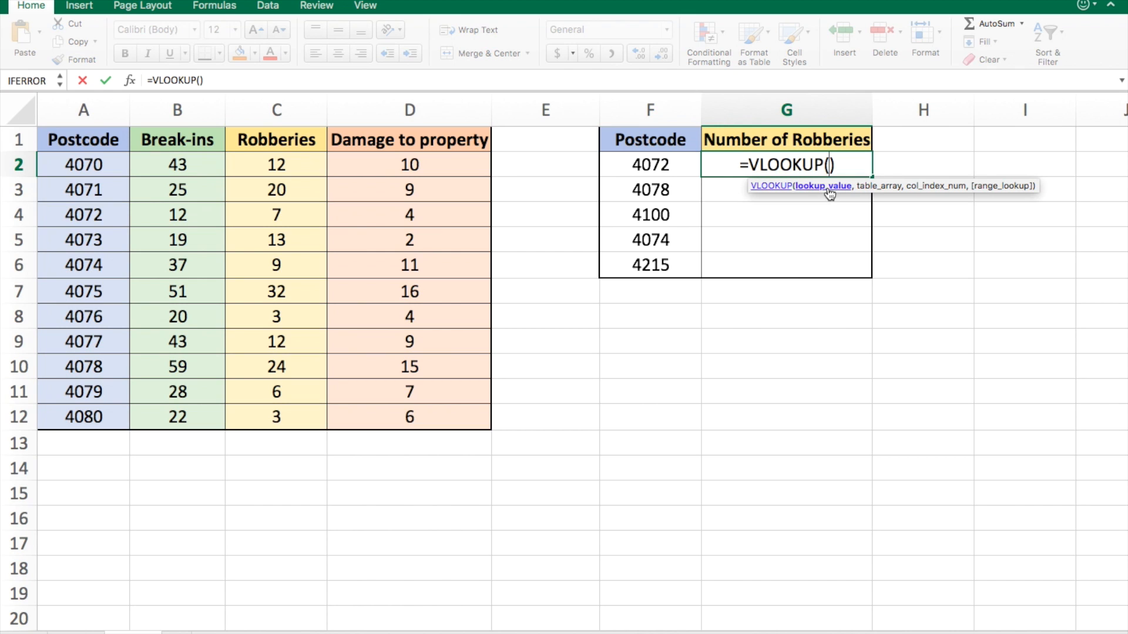
pyautogui.click(679, 168)
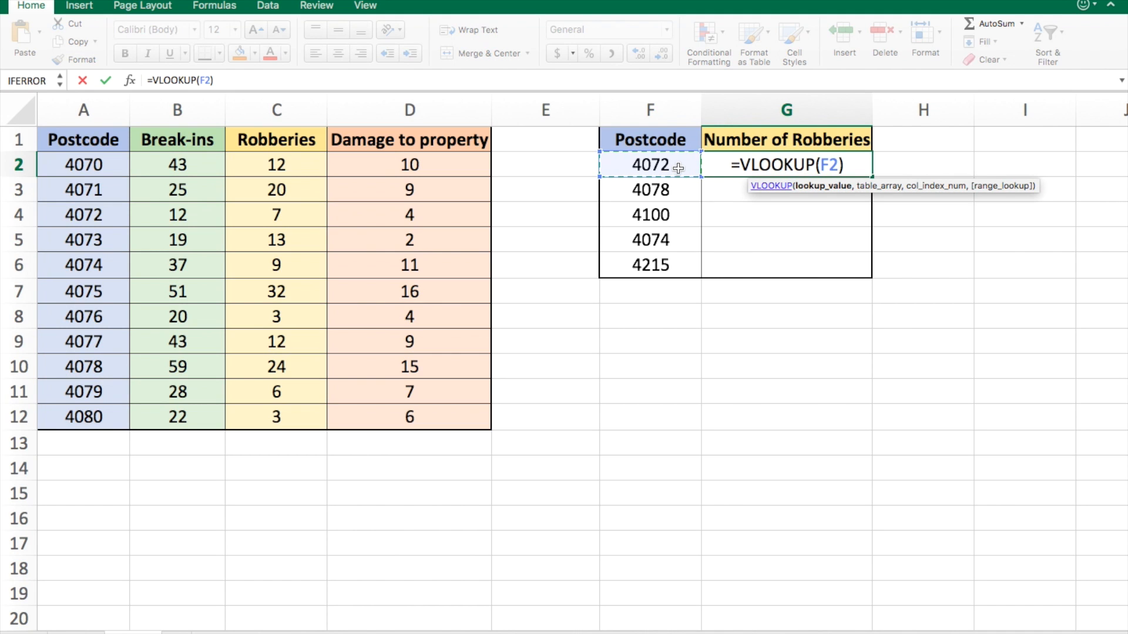
pyautogui.write(',')
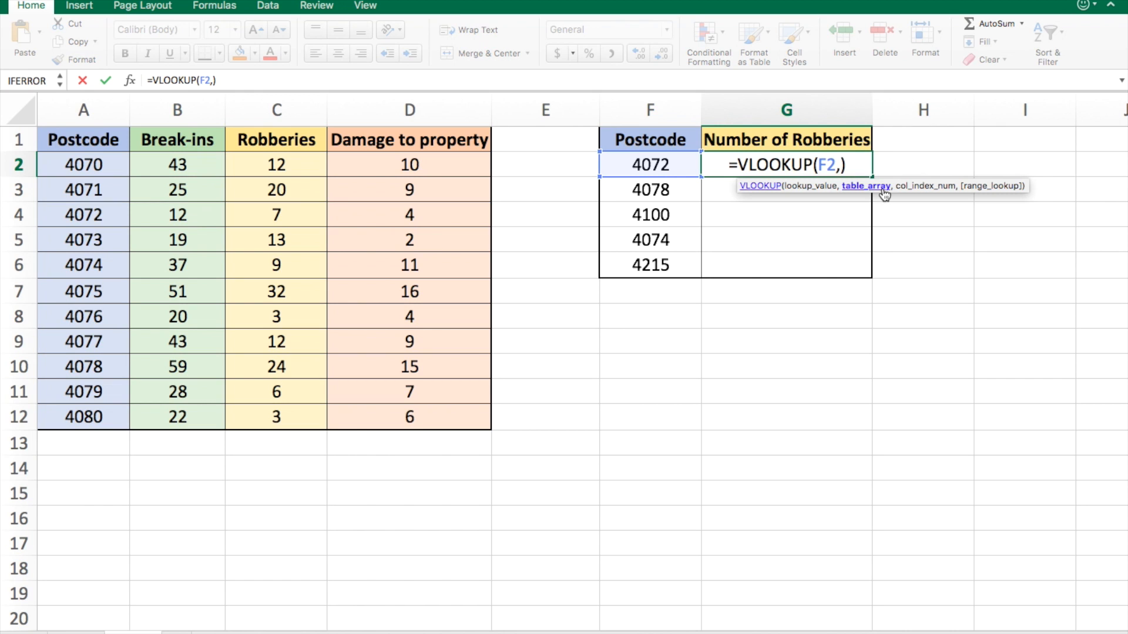
# Set the VLOOKUP's table array to the whole crime table as the absolute range $A$1:$D$12
pyautogui.moveTo(126, 136); pyautogui.dragTo(429, 424)
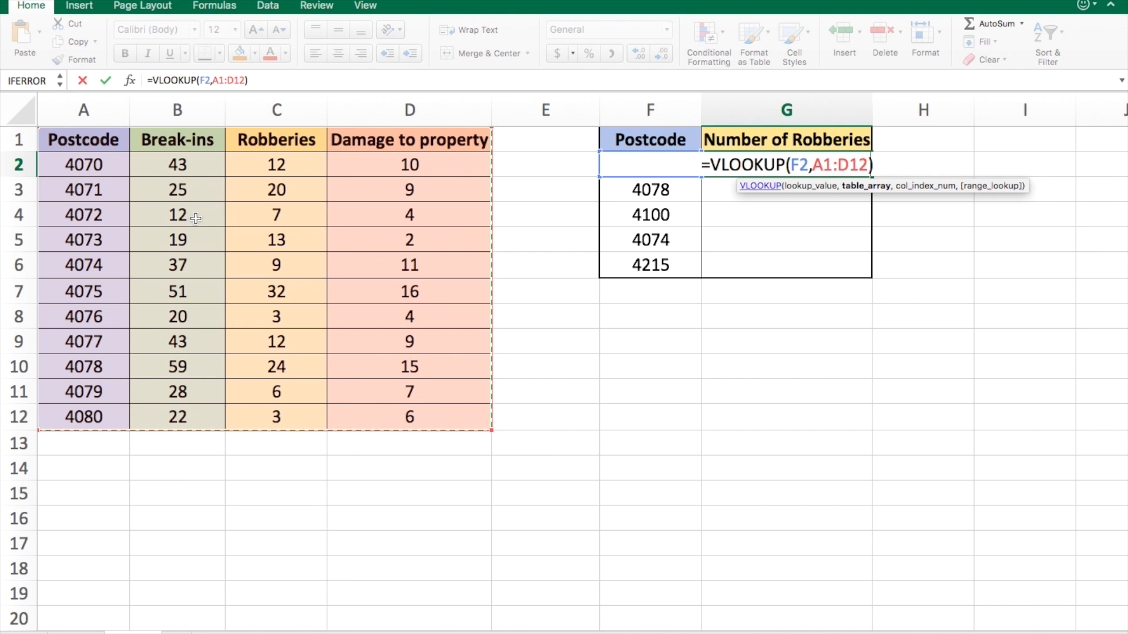
pyautogui.moveTo(103, 138); pyautogui.dragTo(382, 144)
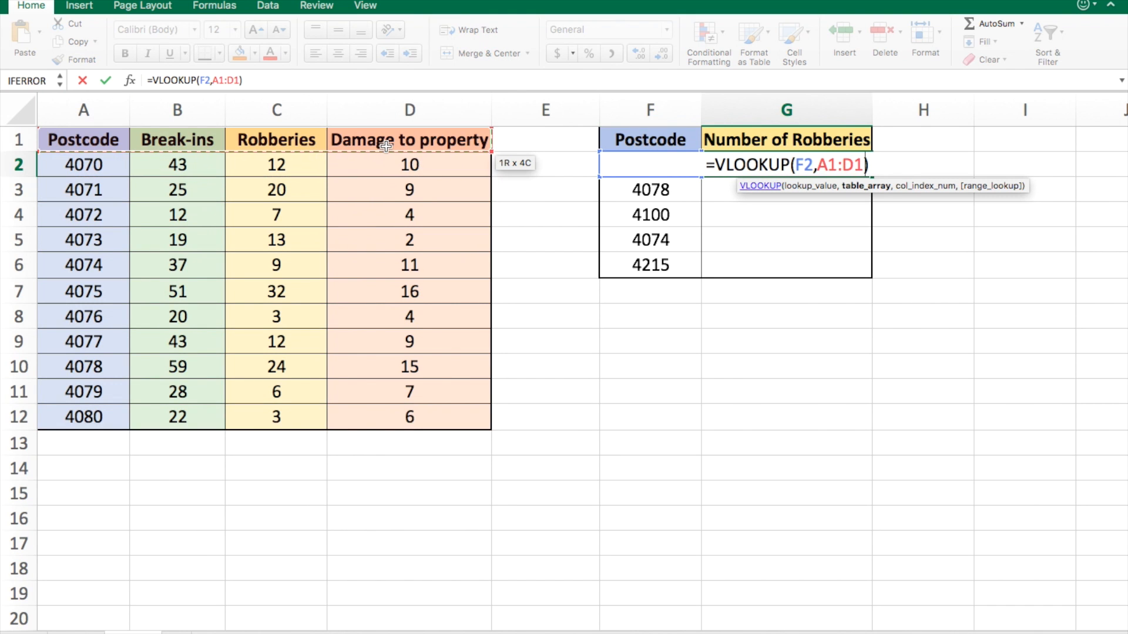
pyautogui.hotkey('ctrl', 'shift', 'Down')
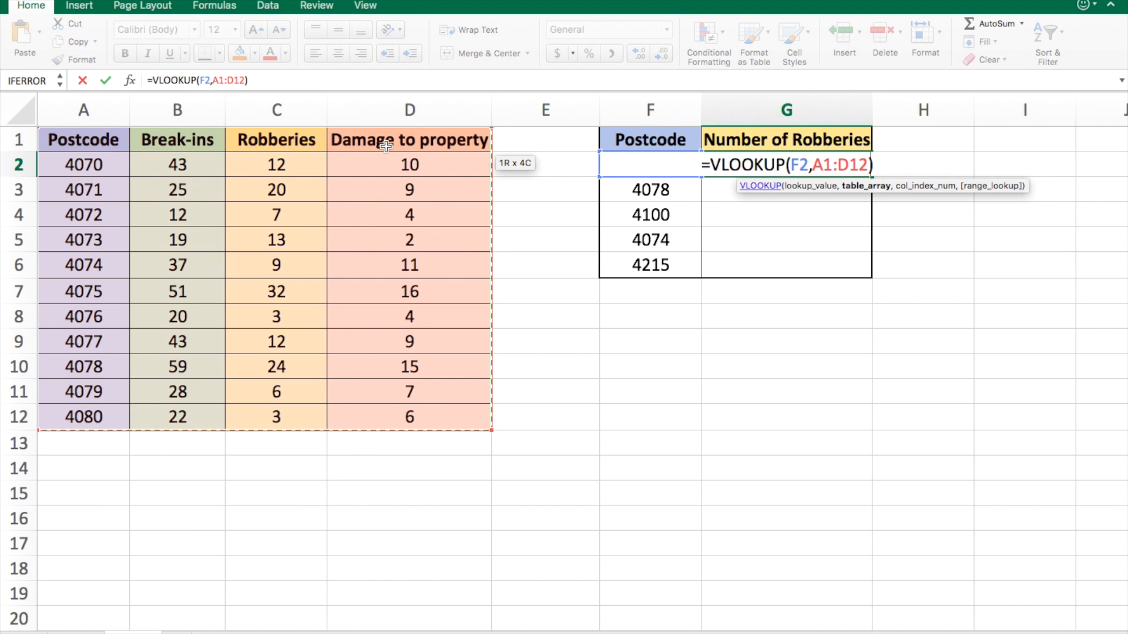
pyautogui.press('F4')
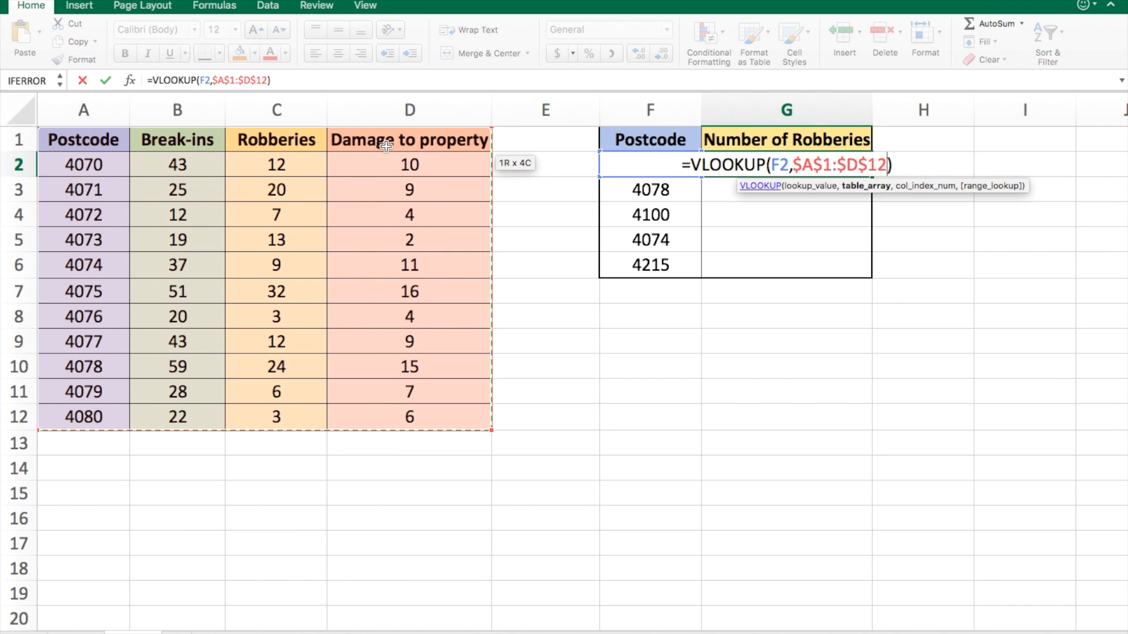
# Complete the VLOOKUP in G2 with column index 3 and FALSE for an exact match
pyautogui.write(',')
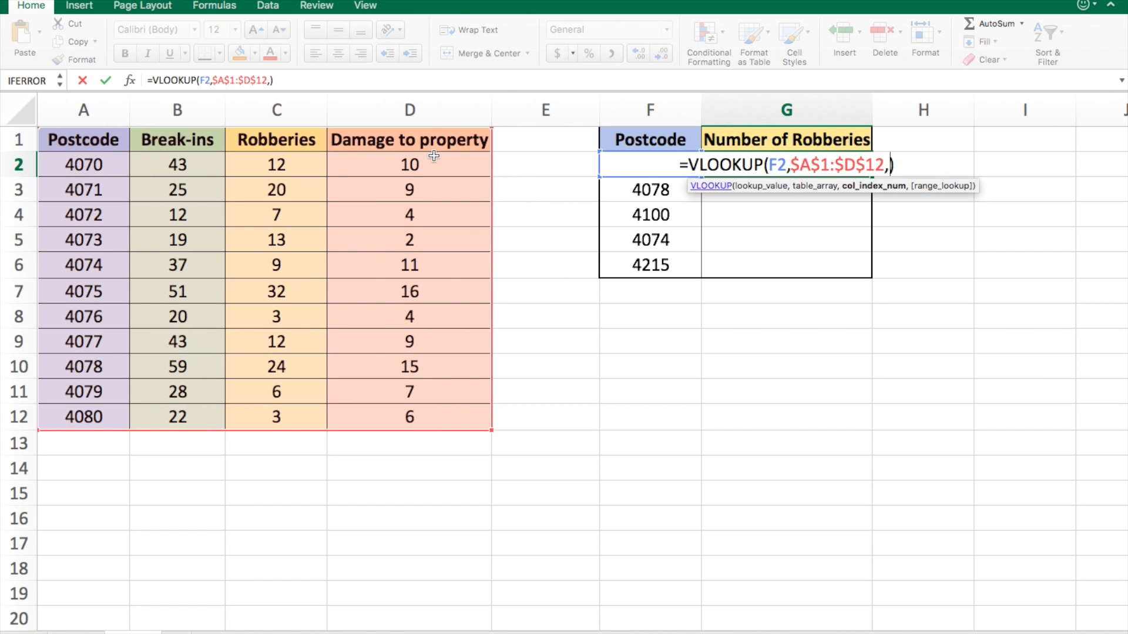
pyautogui.write('3')
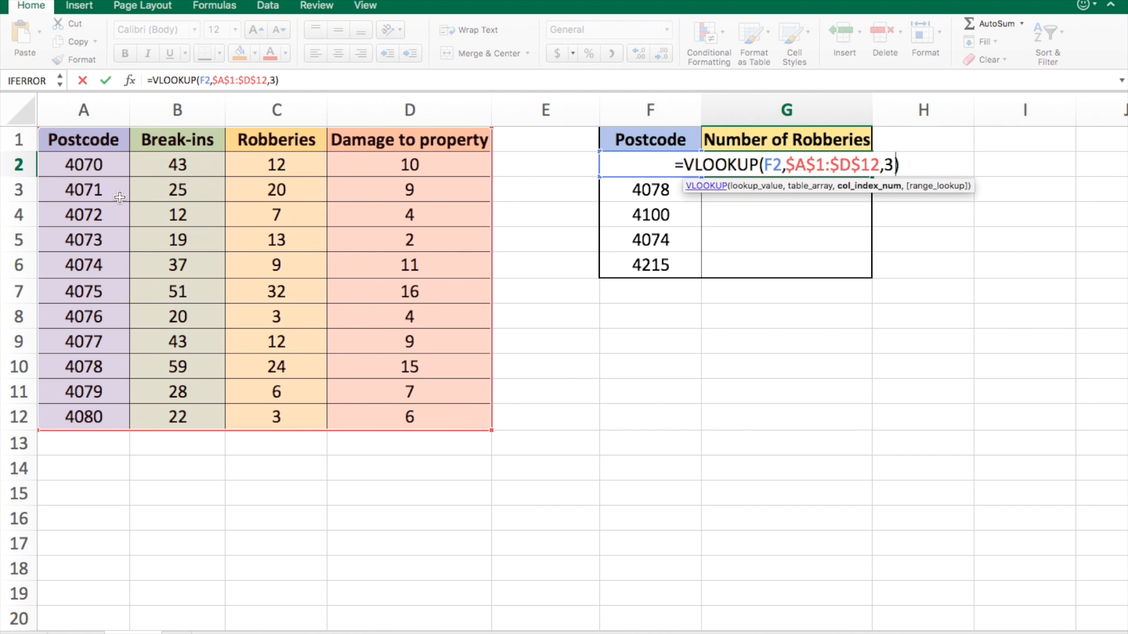
pyautogui.write(',')
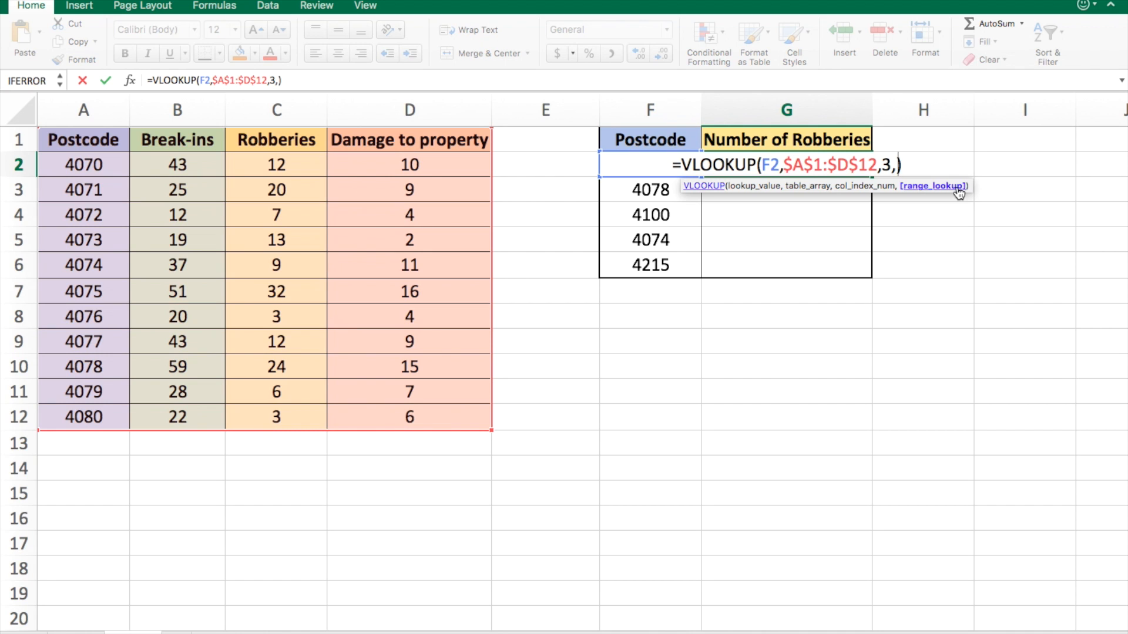
pyautogui.write('FALSE')
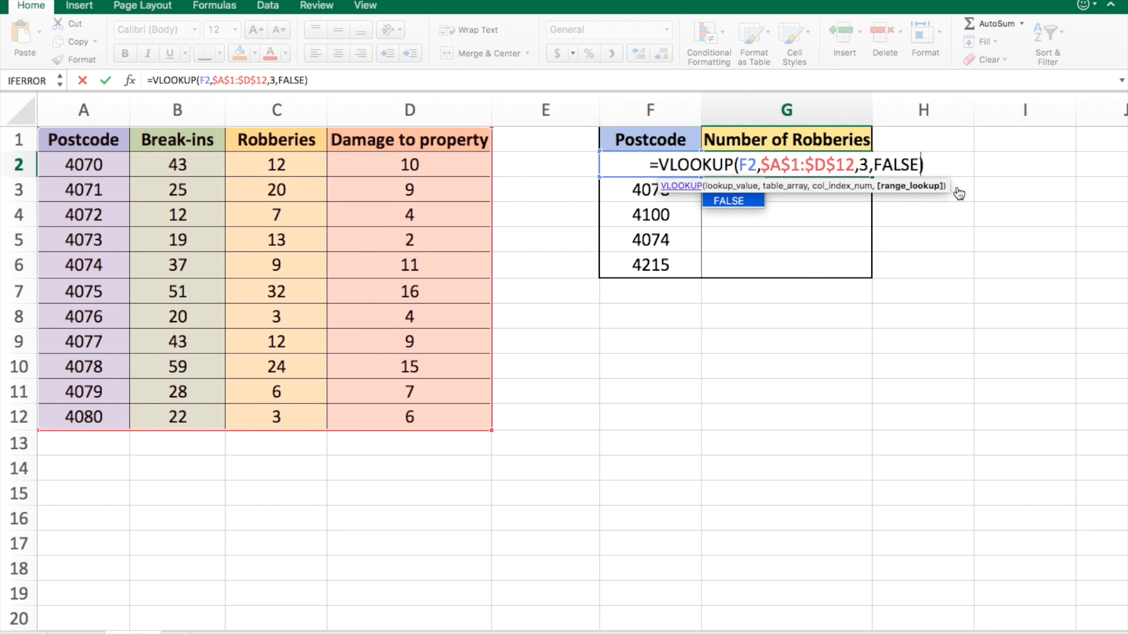
pyautogui.press('Return')
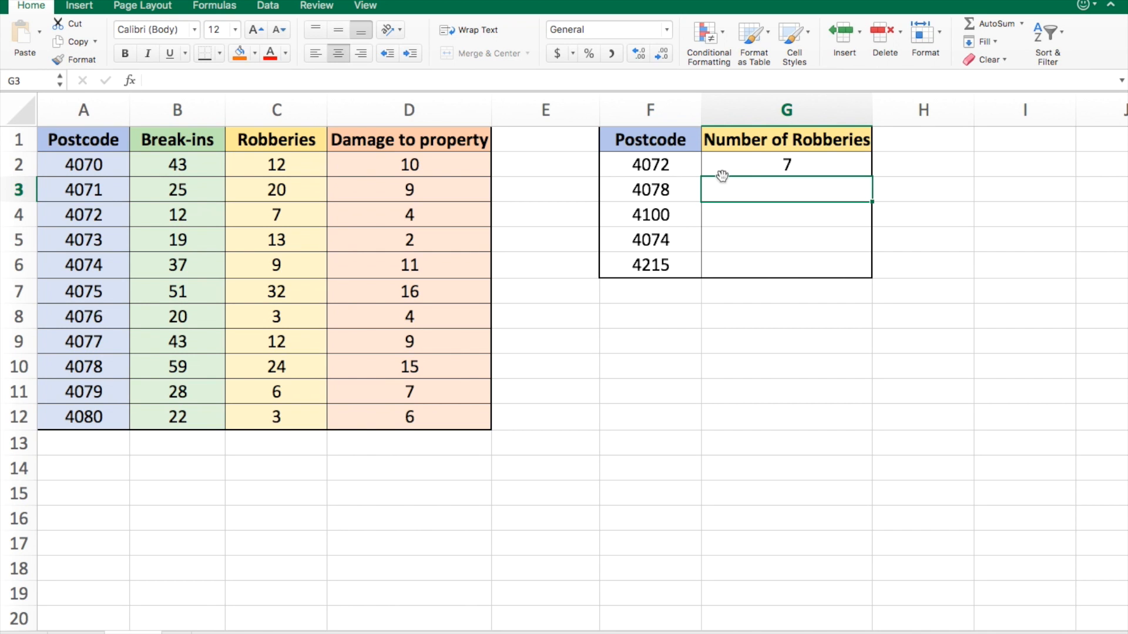
# Check G2 against postcode 4072's row in the crime table and fill the formula down through G6
pyautogui.moveTo(107, 217); pyautogui.dragTo(294, 209)
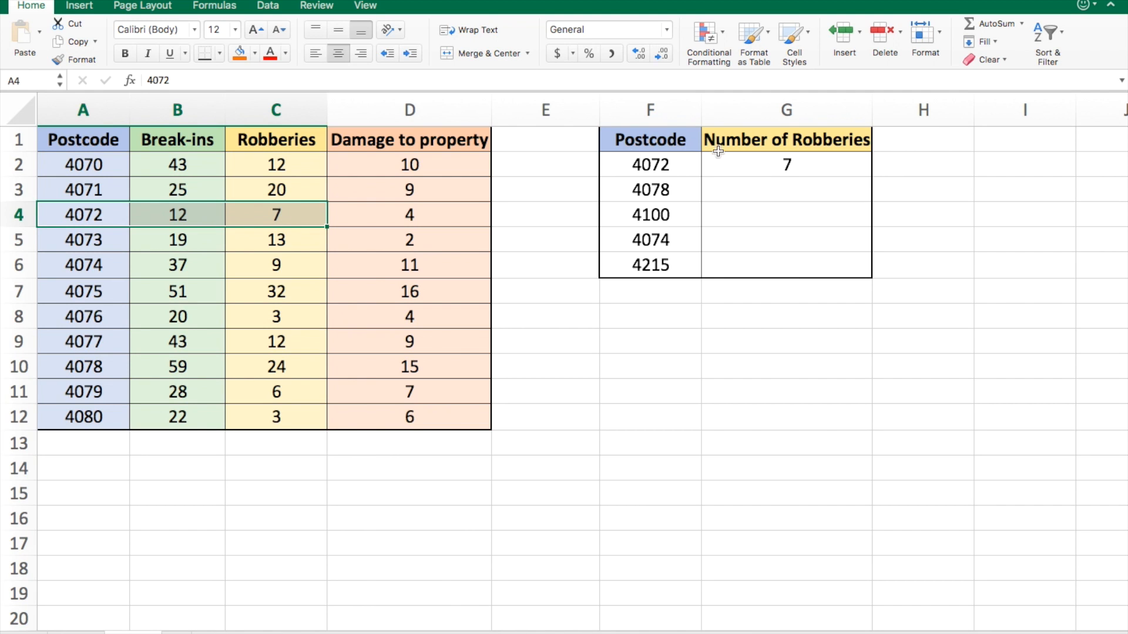
pyautogui.click(849, 164)
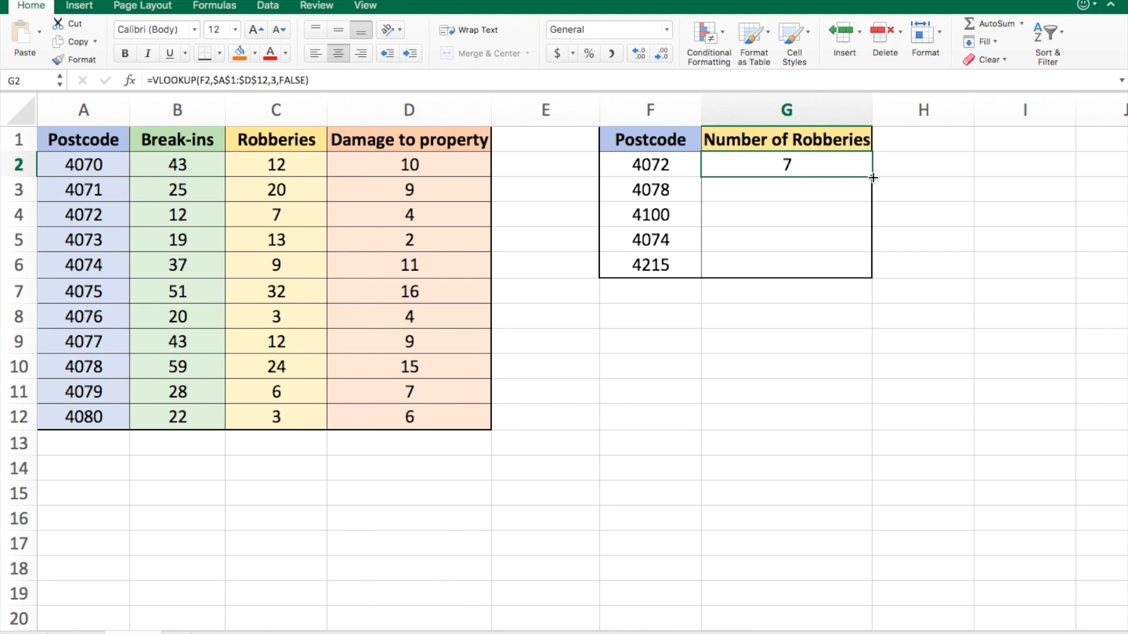
pyautogui.doubleClick(873, 177)
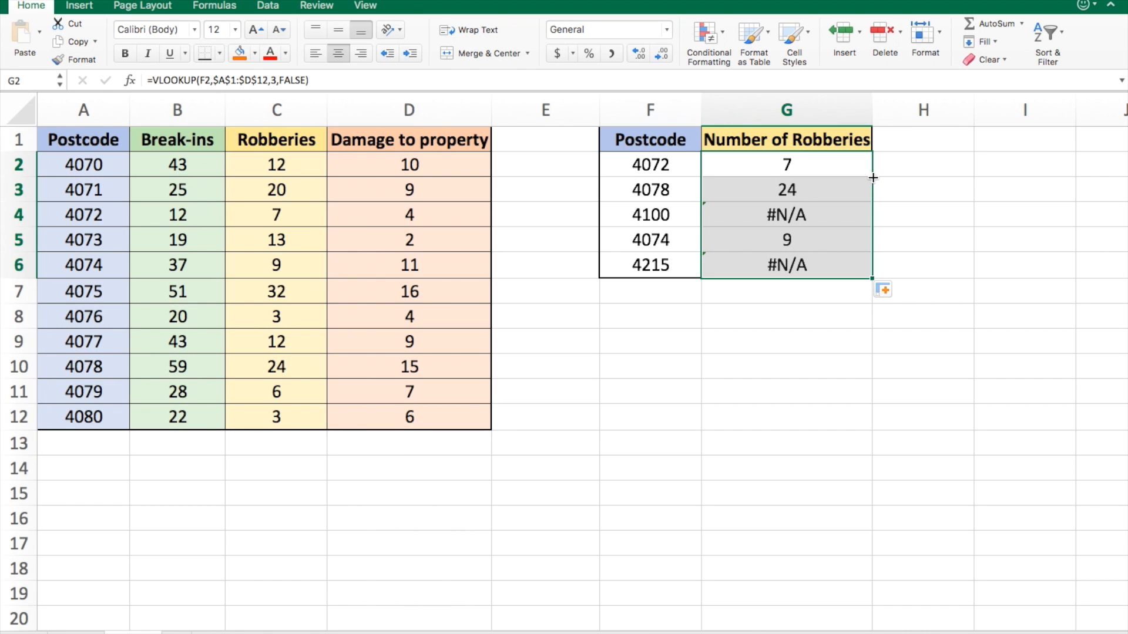
# Examine postcodes 4100 and 4215 and their lookup results in G4 and G6
pyautogui.click(679, 218)
pyautogui.click(676, 264)
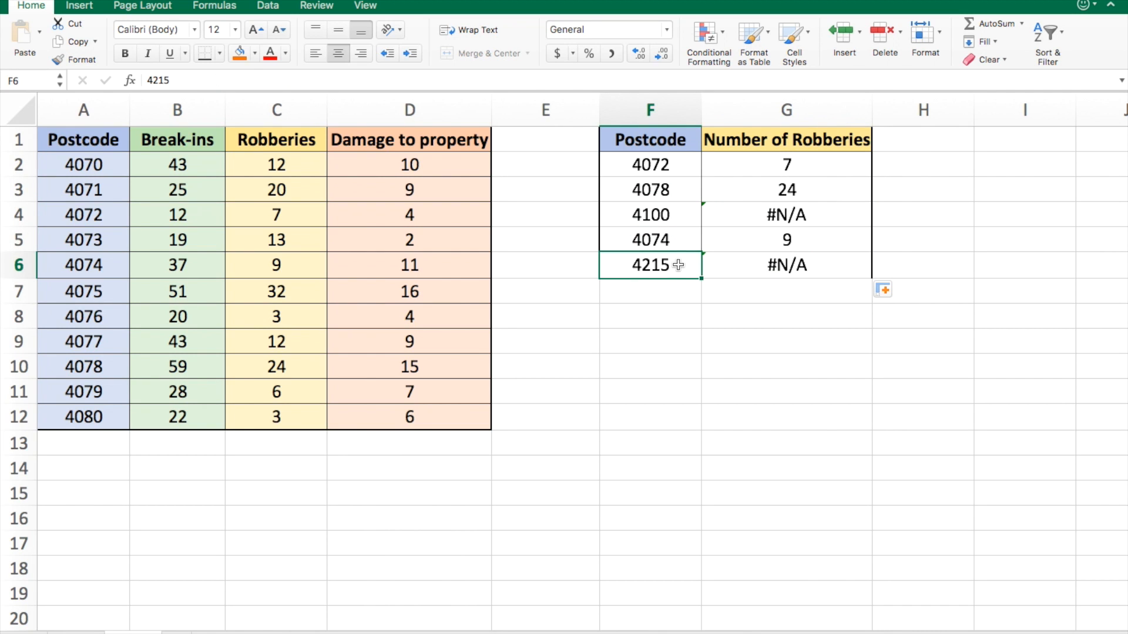
pyautogui.click(680, 217)
pyautogui.click(679, 264)
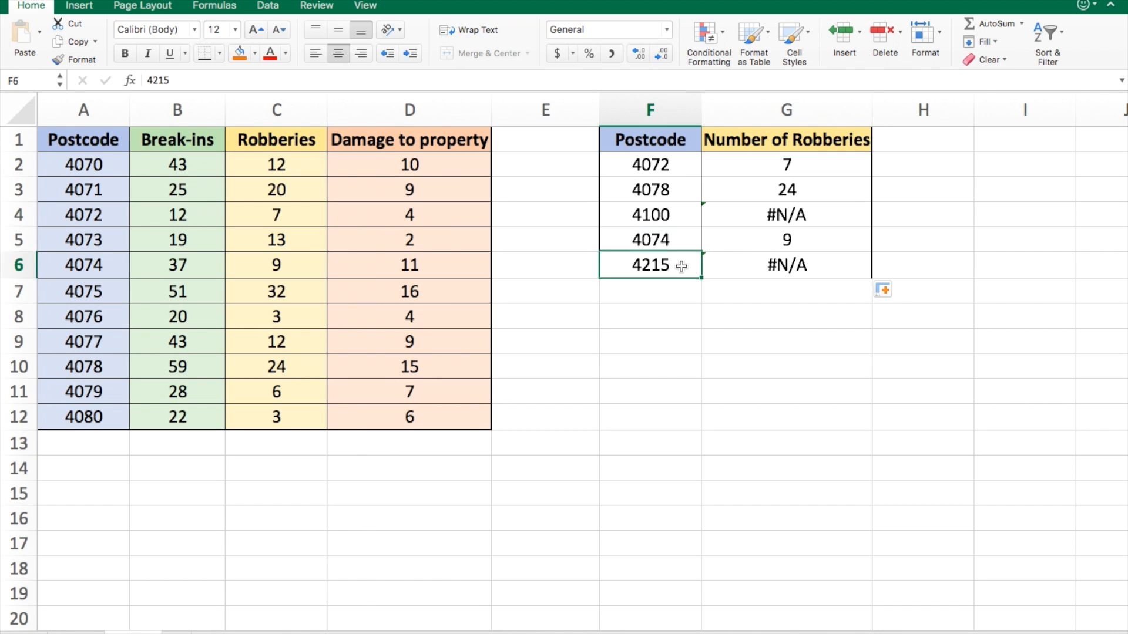
pyautogui.click(828, 224)
pyautogui.click(837, 266)
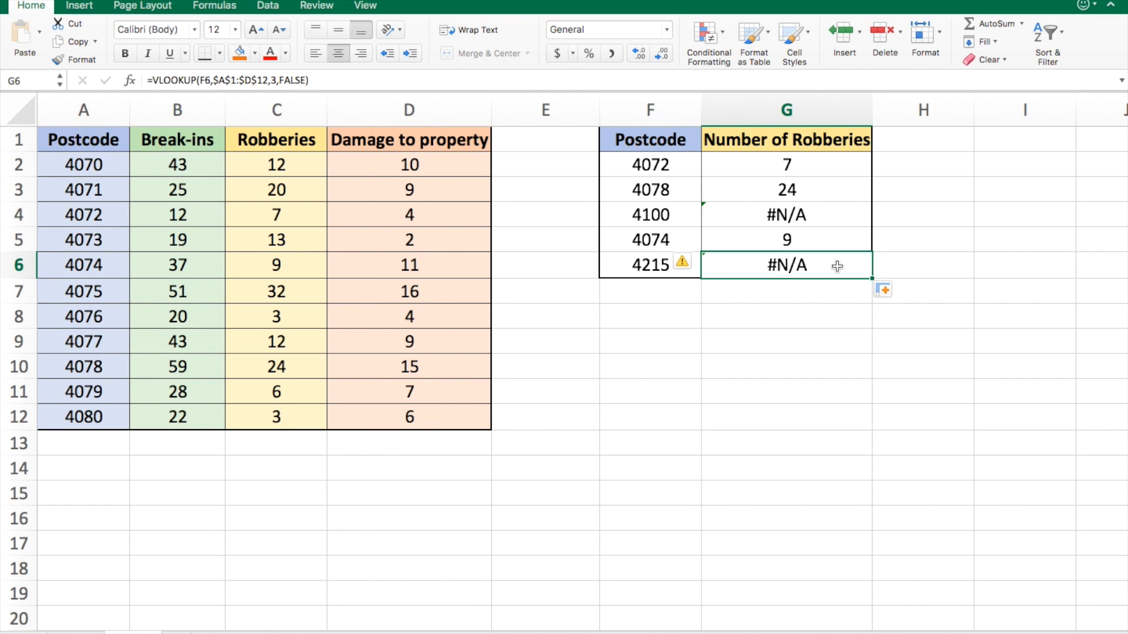
pyautogui.click(837, 217)
pyautogui.click(836, 275)
# Wrap the VLOOKUP in G2 in an IFERROR function with "Data unavailable" as the value if error
pyautogui.doubleClick(730, 164)
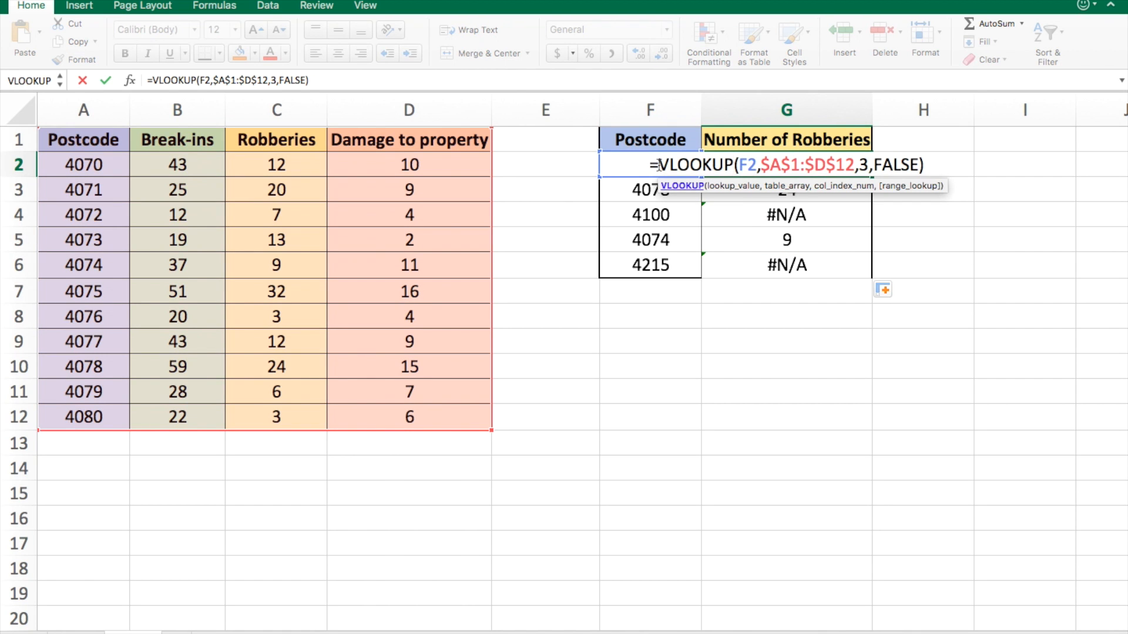
pyautogui.write('IFERROR')
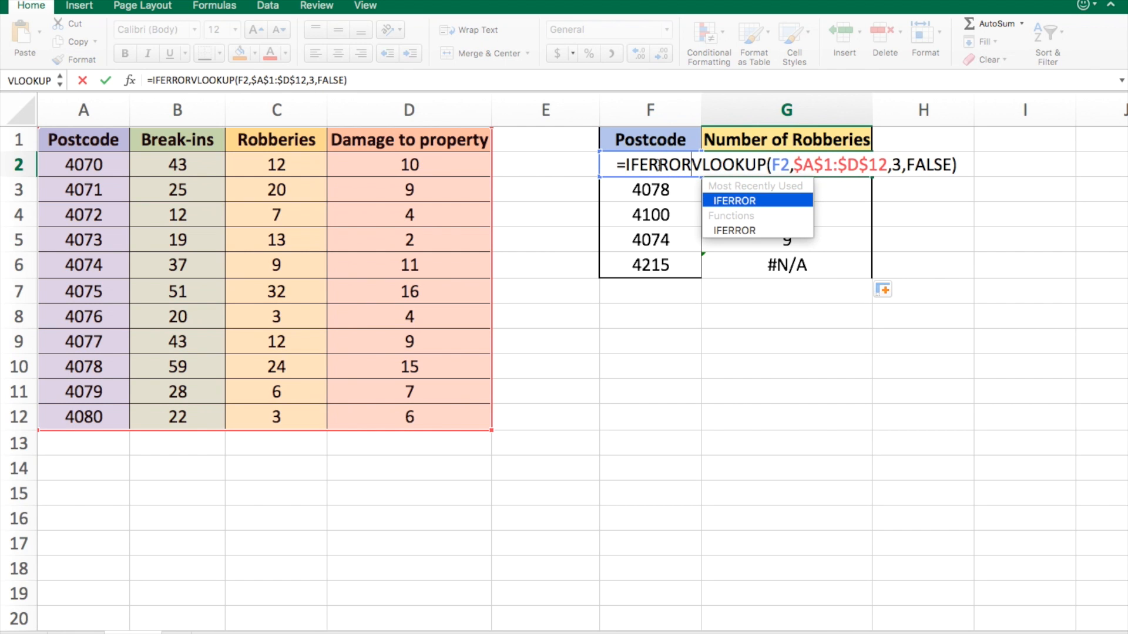
pyautogui.write('(')
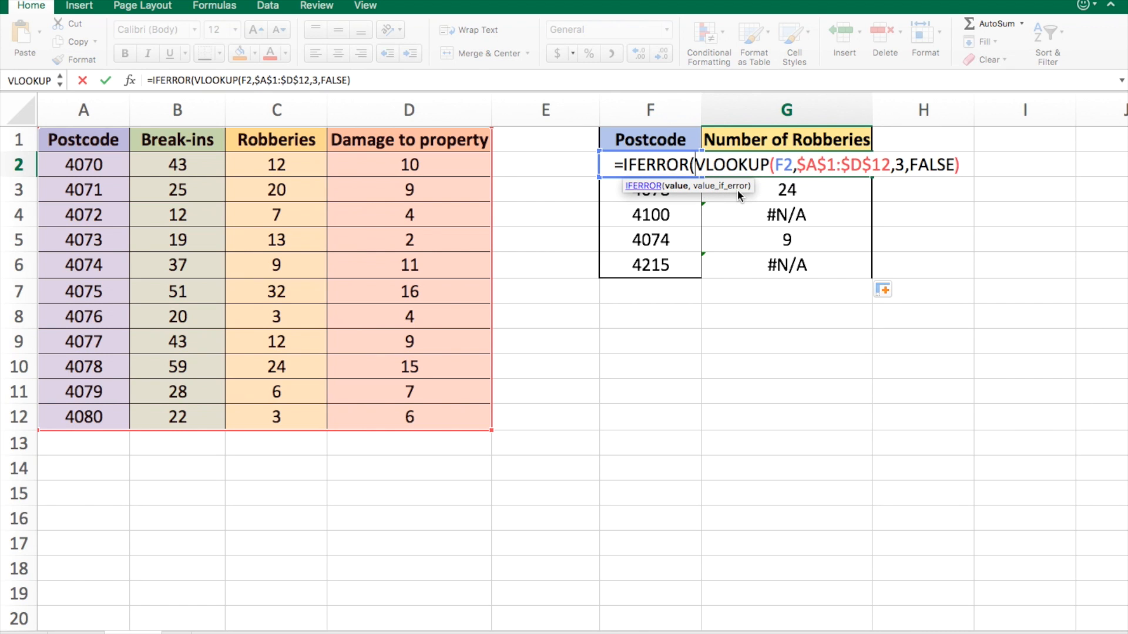
pyautogui.click(963, 167)
pyautogui.write(',')
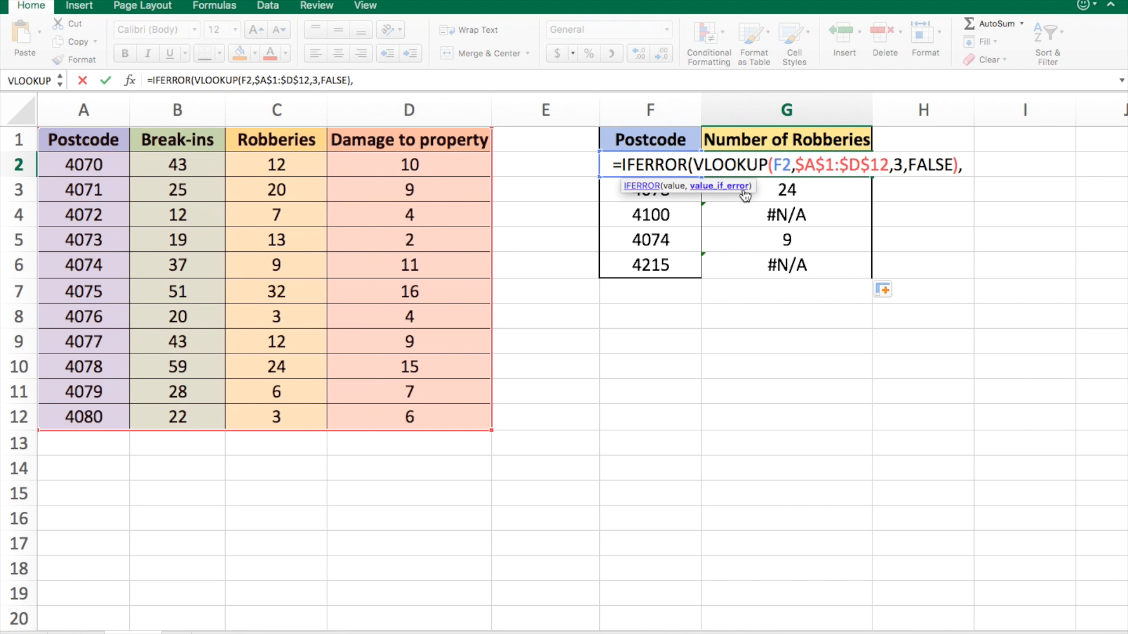
pyautogui.write('"Data un')
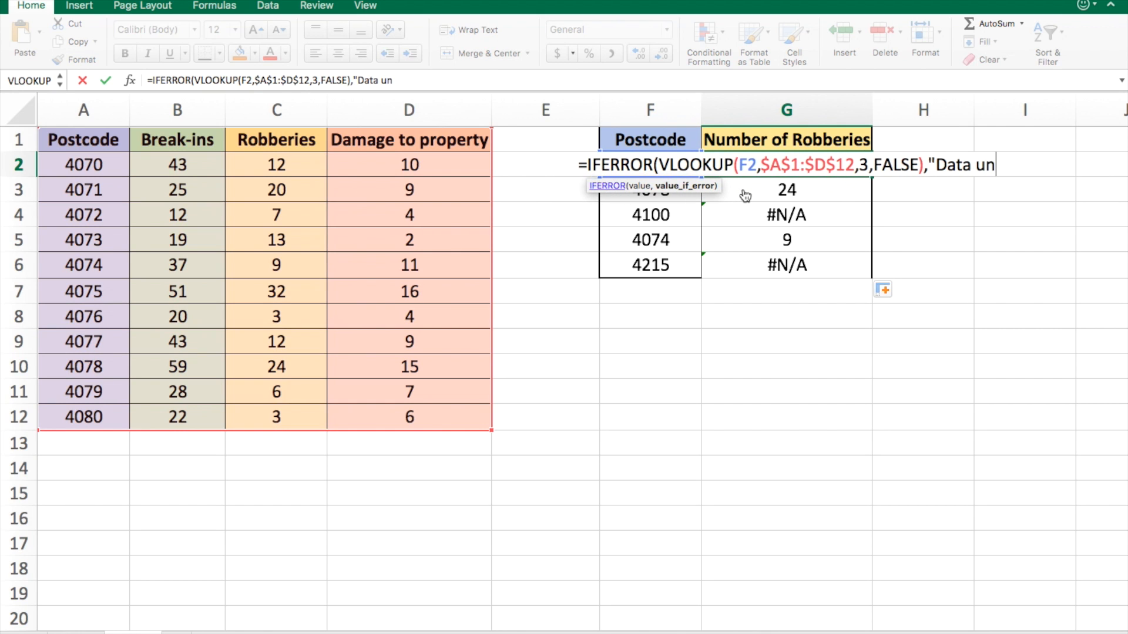
pyautogui.write('availa')
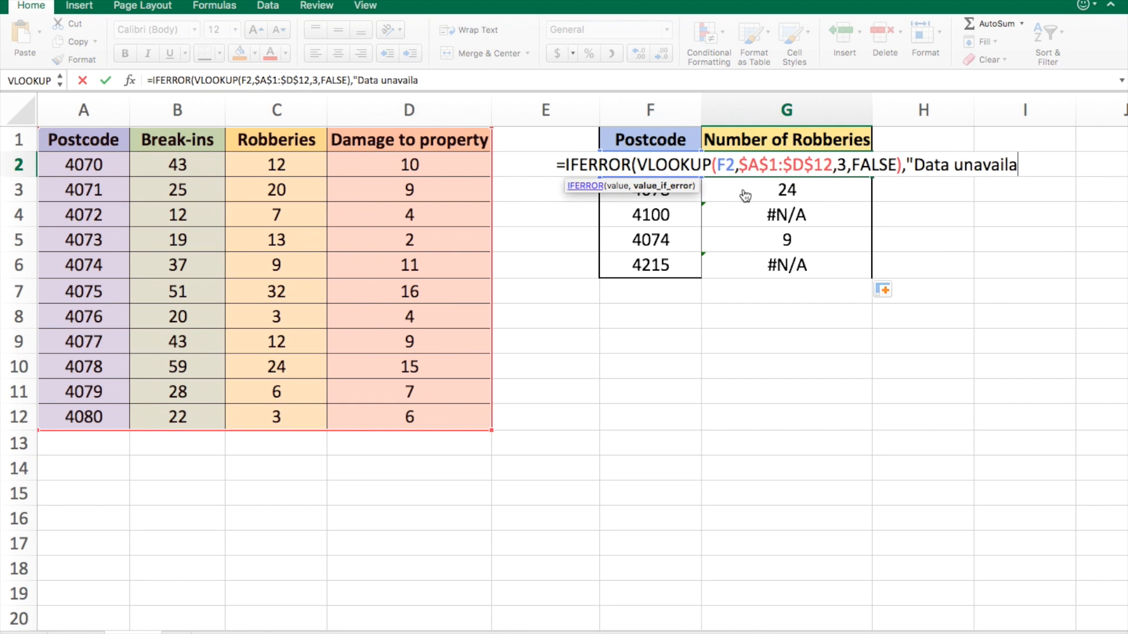
pyautogui.write('ble")')
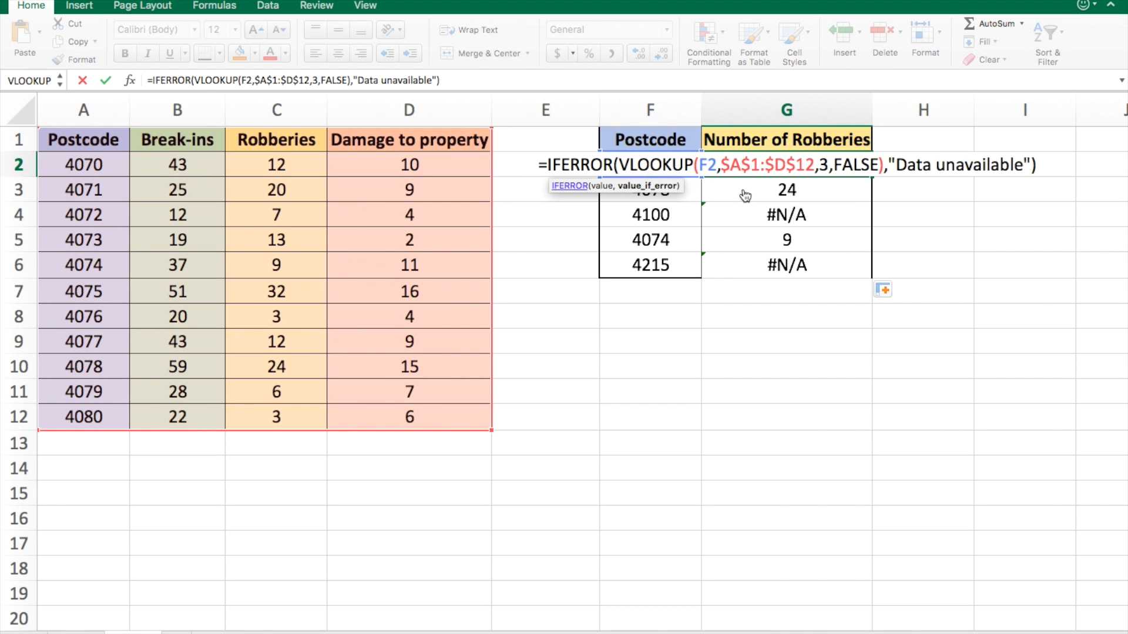
pyautogui.press('Return')
# Fill the IFERROR formula from G2 down through G6 and check the results for postcodes 4100 and 4215
pyautogui.click(769, 173)
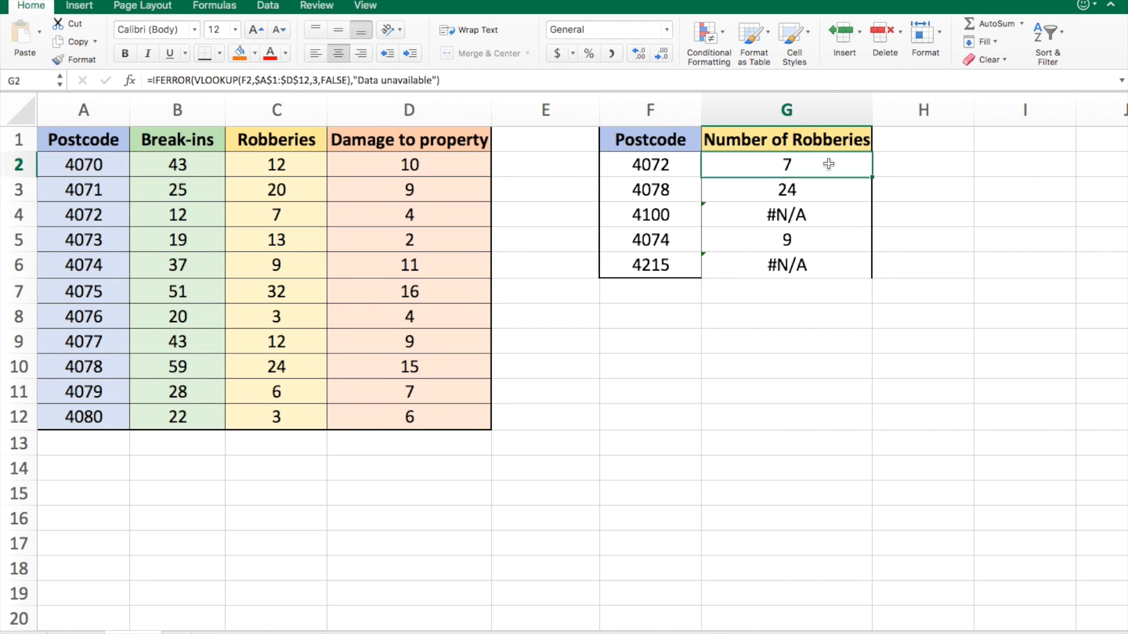
pyautogui.doubleClick(872, 177)
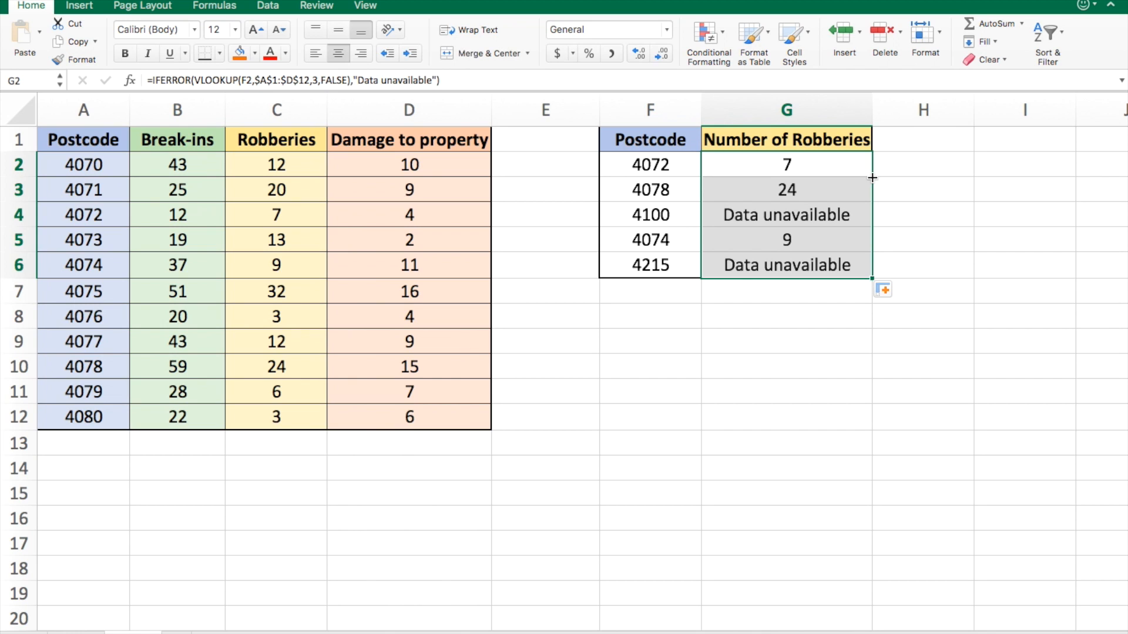
pyautogui.click(862, 215)
pyautogui.click(841, 261)
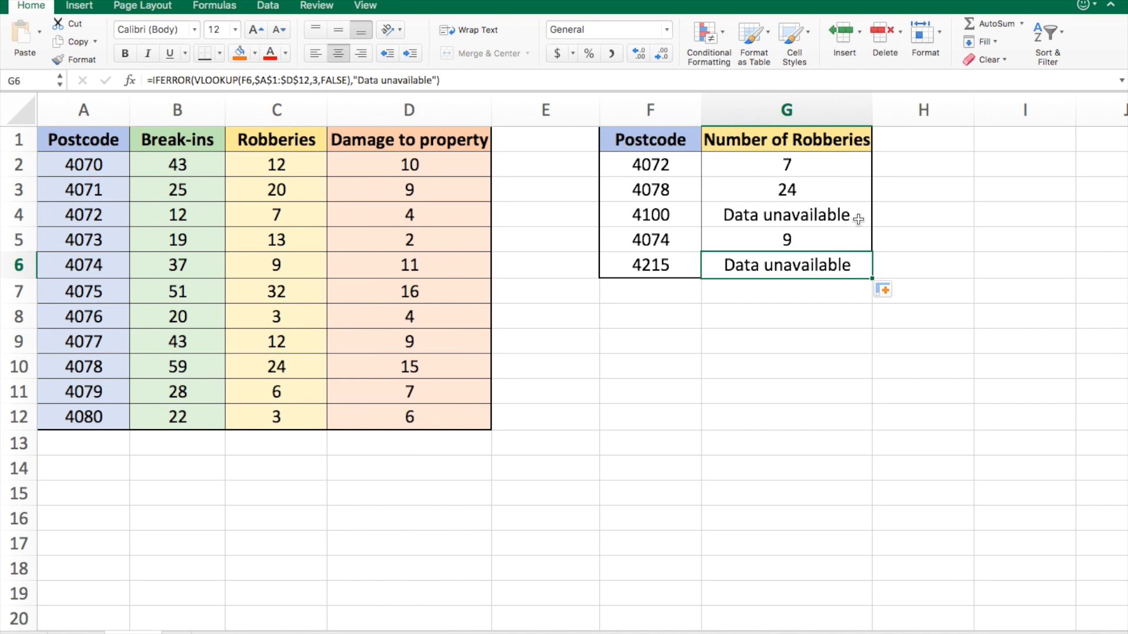
pyautogui.click(680, 220)
pyautogui.click(681, 269)
pyautogui.moveTo(681, 269); pyautogui.dragTo(752, 270)
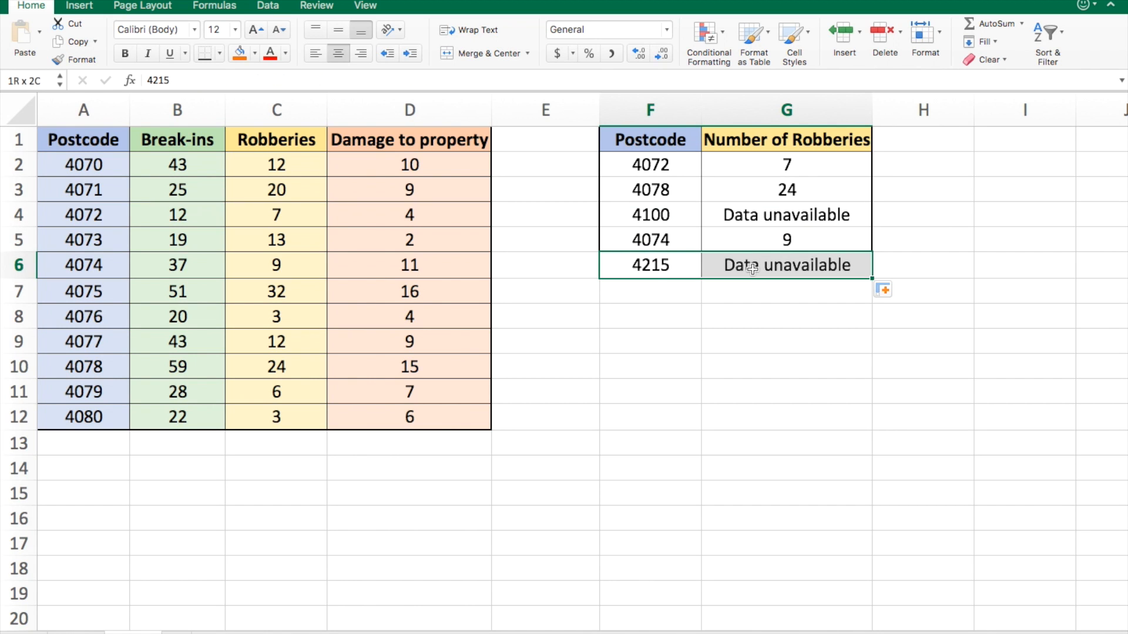
pyautogui.click(863, 275)
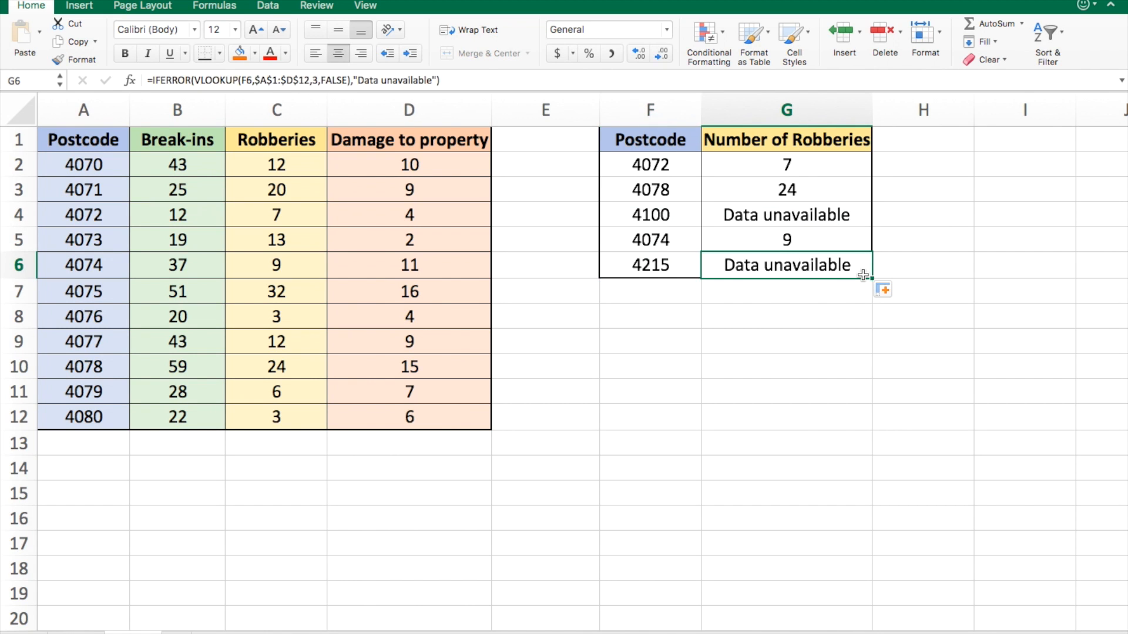